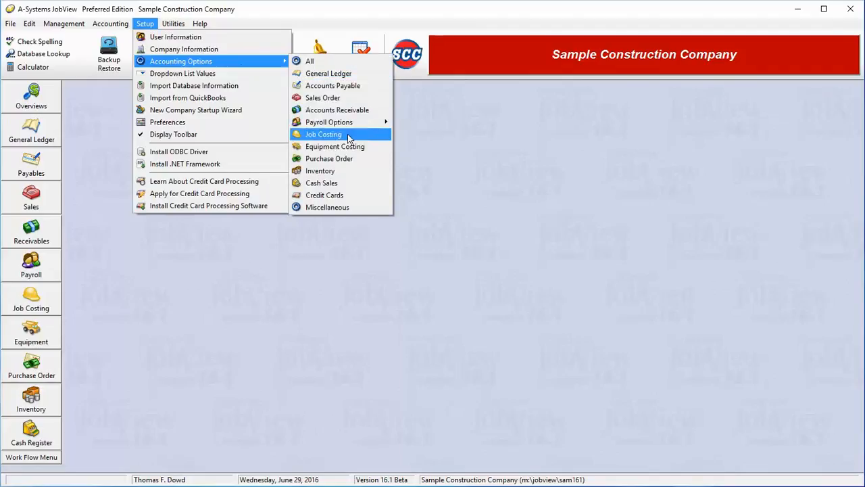
Open the Job Costing setup options
{"action": "left_click", "coordinate": [435, 137]}
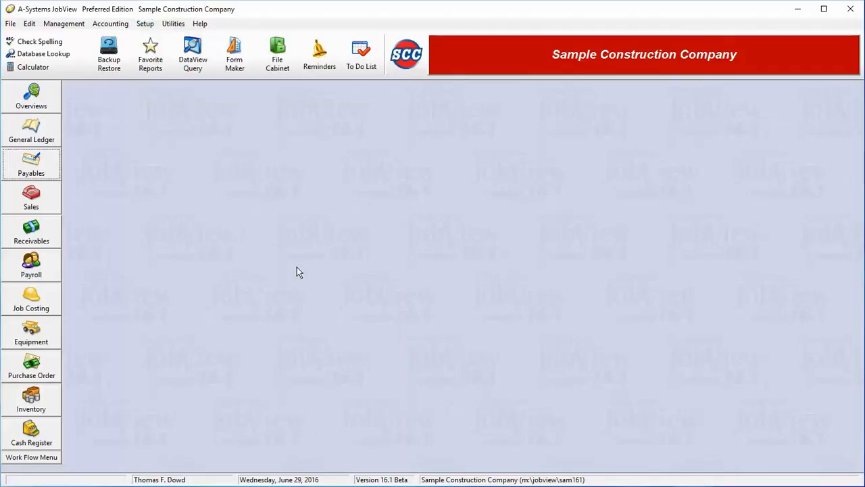
{"action": "right_click", "coordinate": [25, 290]}
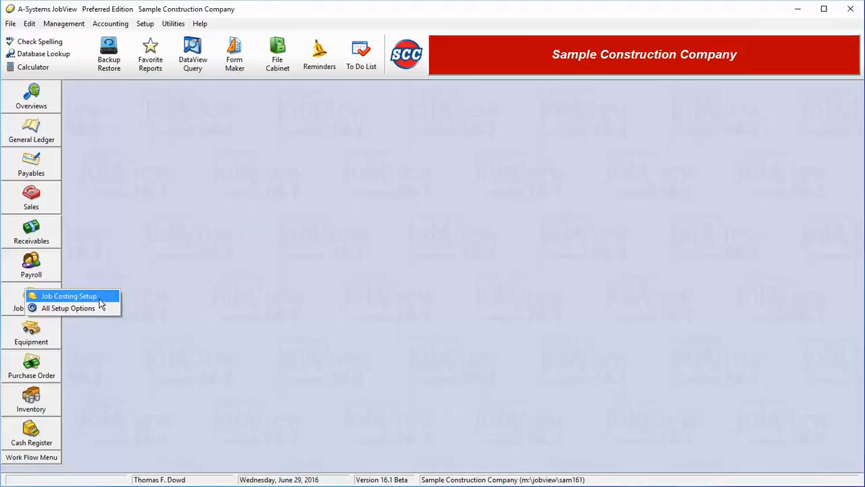
{"action": "left_click", "coordinate": [113, 296]}
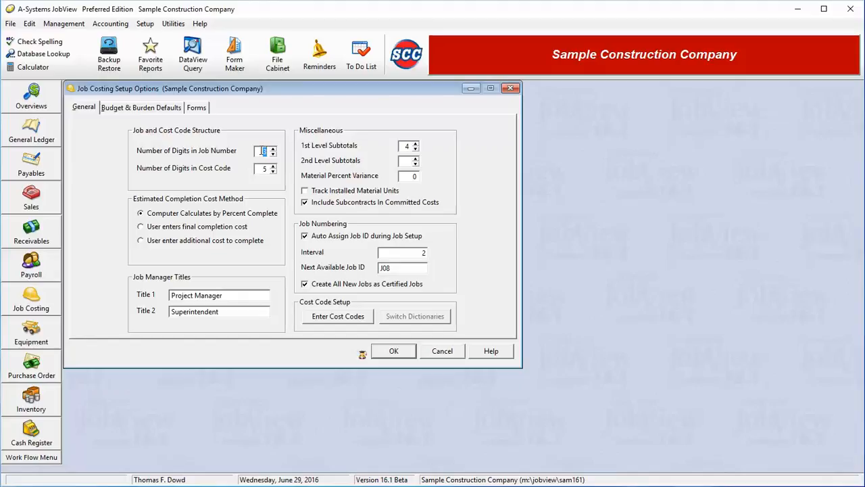
Set the number of digits in the job number to 3
{"action": "left_click", "coordinate": [272, 154]}
{"action": "left_click", "coordinate": [273, 149]}
{"action": "left_click", "coordinate": [274, 150]}
{"action": "left_click", "coordinate": [274, 149]}
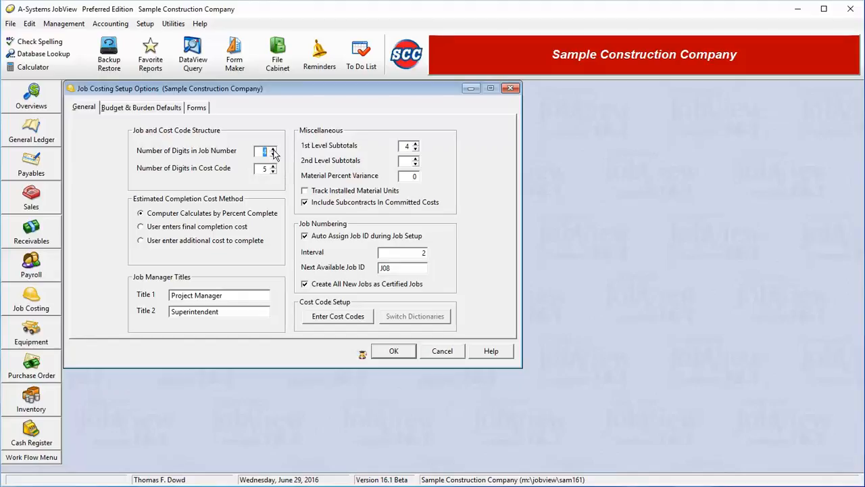
{"action": "left_click", "coordinate": [274, 150]}
{"action": "left_click", "coordinate": [274, 150]}
{"action": "left_click", "coordinate": [274, 150]}
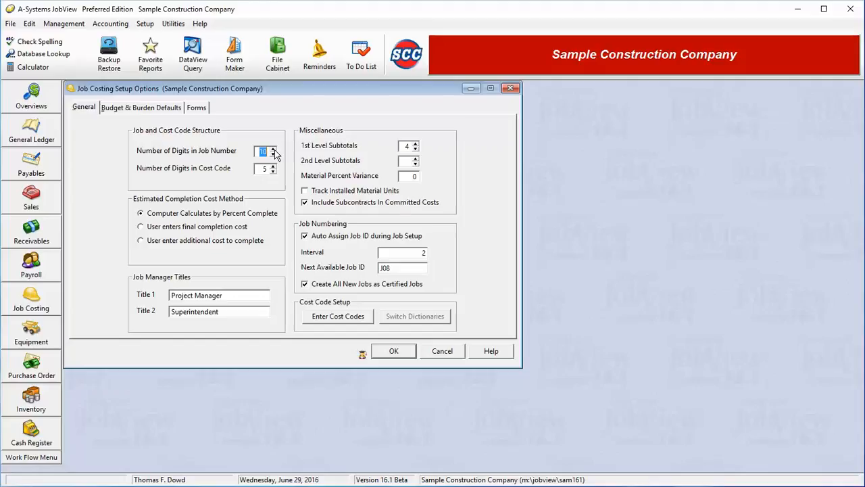
{"action": "left_click", "coordinate": [274, 150]}
{"action": "type", "text": "3"}
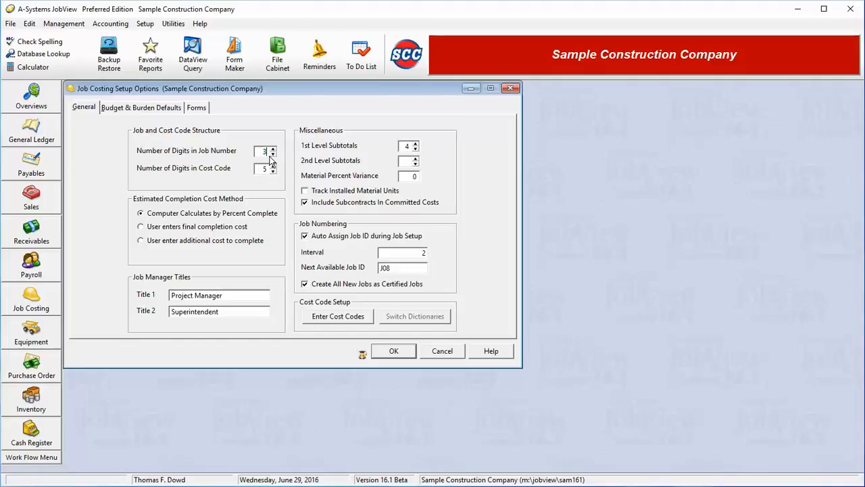
Set the number of digits in the cost code to 5
{"action": "double_click", "coordinate": [263, 169]}
{"action": "left_click", "coordinate": [273, 166]}
{"action": "left_click", "coordinate": [273, 167]}
{"action": "type", "text": "5"}
{"action": "key", "text": "Tab"}
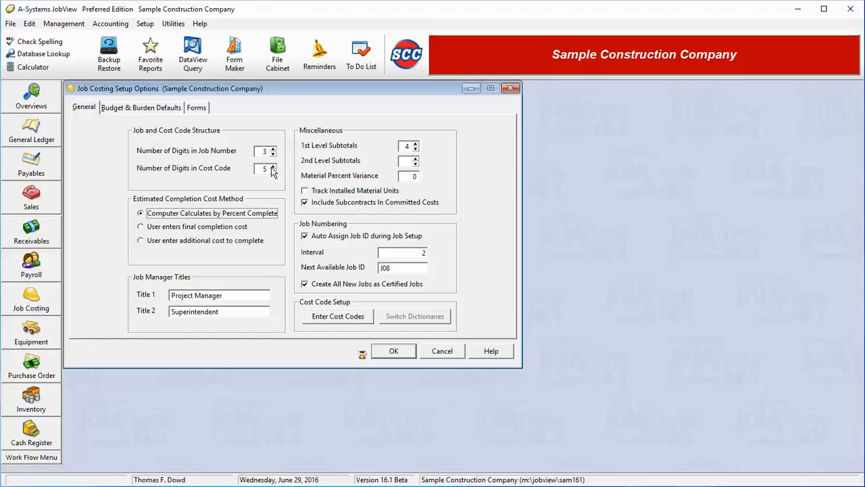
Set the estimated completion cost method to Computer Calculates by Percent Complete
{"action": "left_click", "coordinate": [210, 230]}
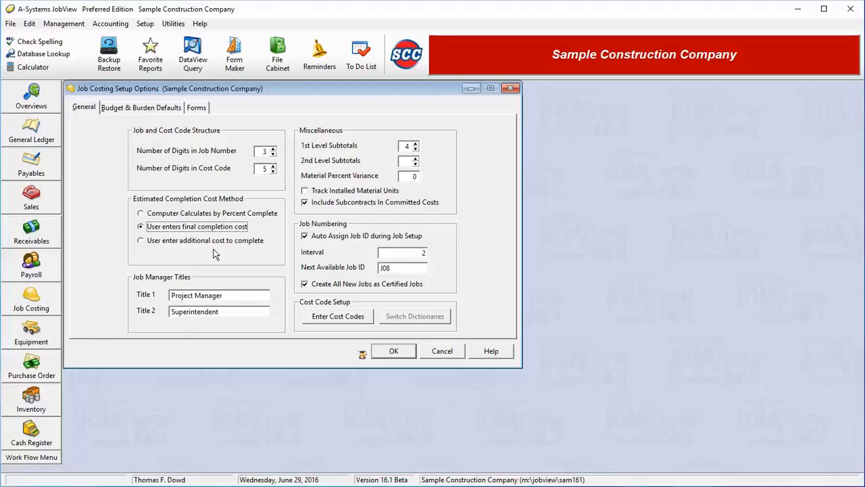
{"action": "left_click", "coordinate": [209, 246]}
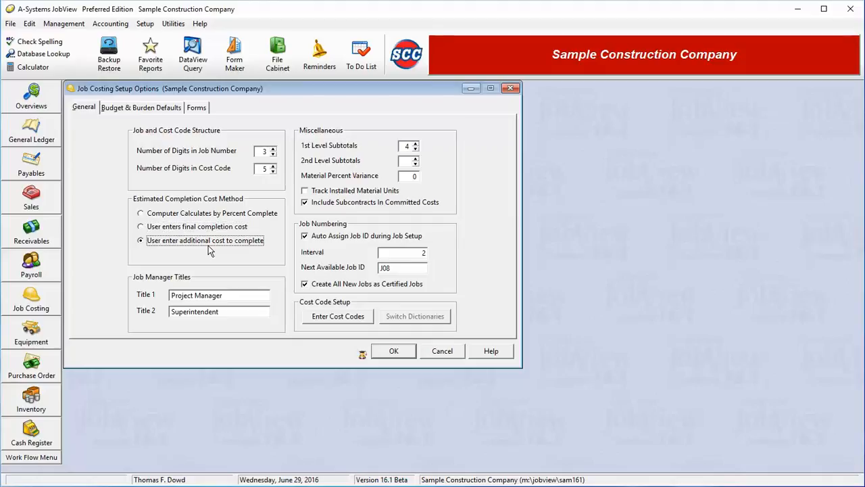
{"action": "left_click", "coordinate": [216, 215]}
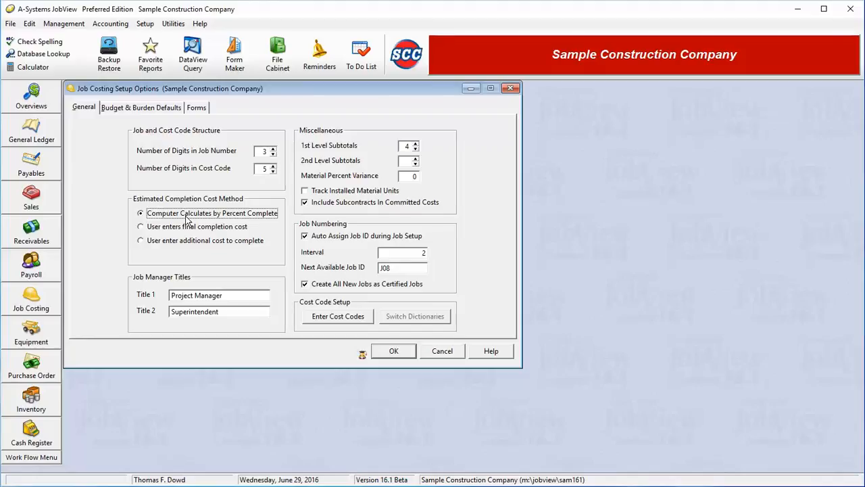
Review the job manager titles and the miscellaneous options for subtotals, material variance, installed units and committed costs
{"action": "left_click", "coordinate": [234, 297]}
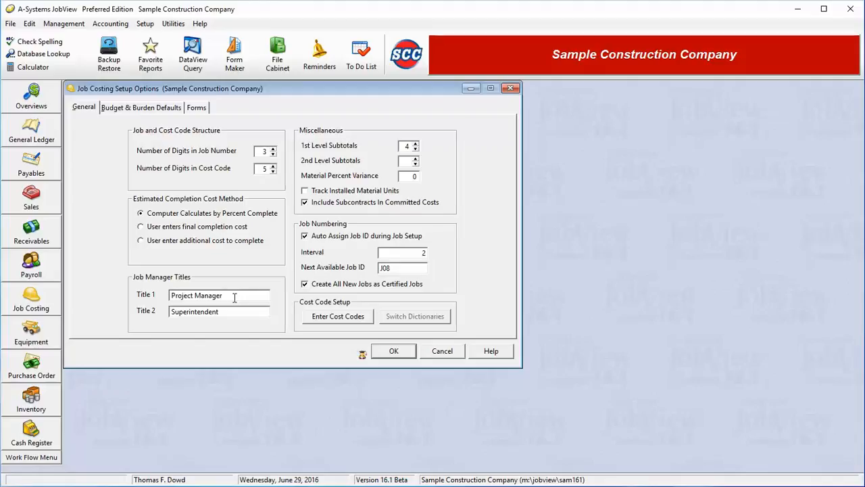
{"action": "left_click", "coordinate": [231, 310]}
{"action": "left_click_drag", "start_coordinate": [241, 296], "coordinate": [152, 298]}
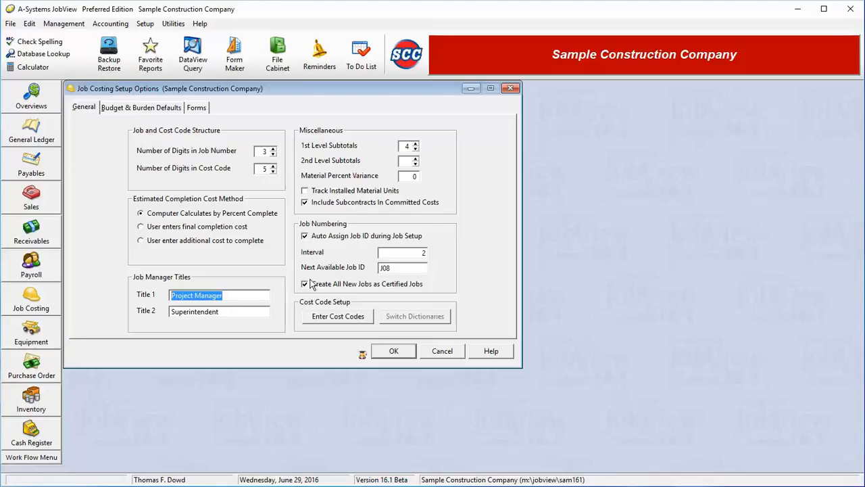
{"action": "left_click", "coordinate": [404, 147]}
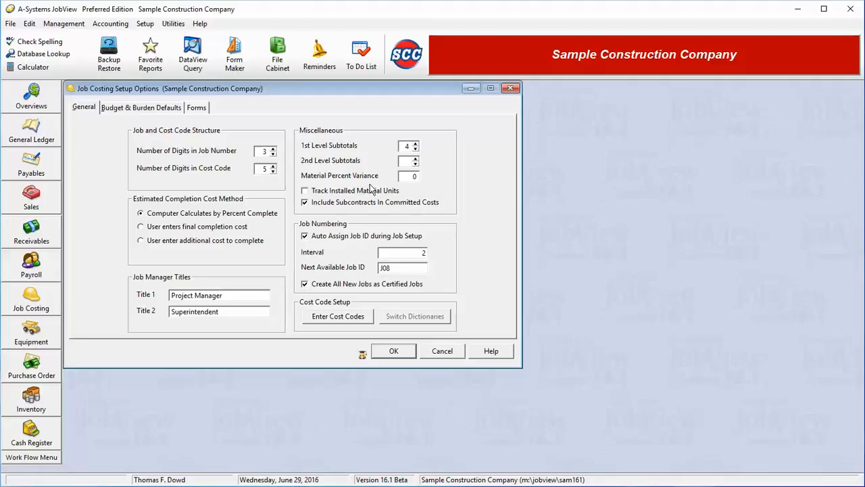
{"action": "left_click", "coordinate": [412, 177]}
{"action": "key", "text": "Tab"}
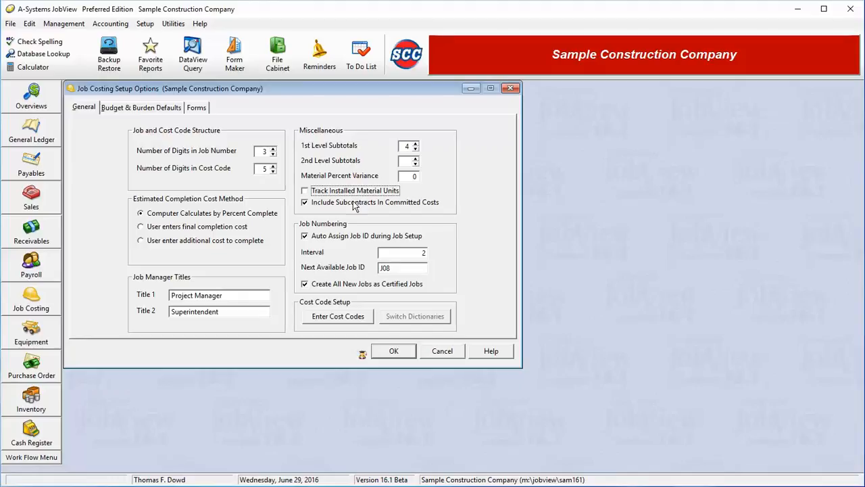
{"action": "key", "text": "Tab"}
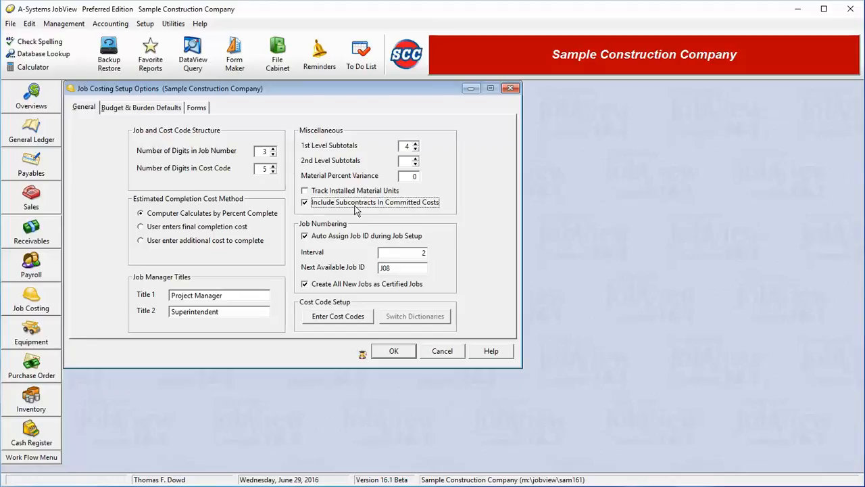
Set the interval for automatic job ID numbering to 10
{"action": "left_click", "coordinate": [340, 237]}
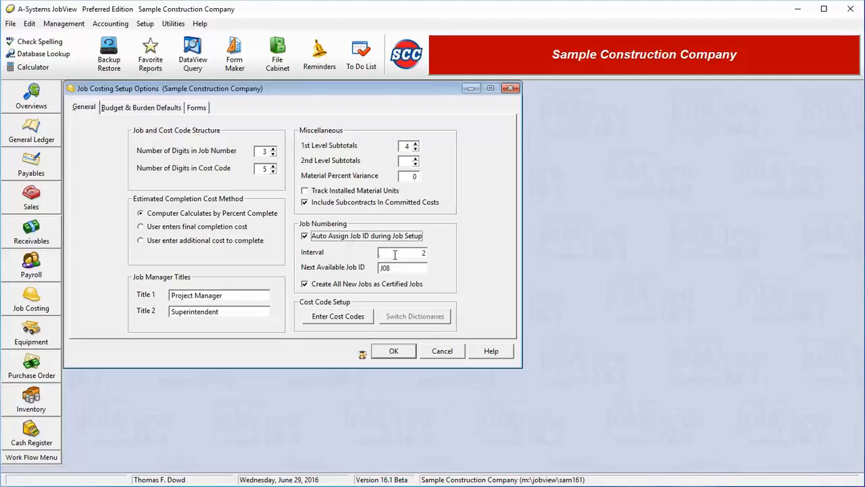
{"action": "left_click_drag", "start_coordinate": [406, 255], "coordinate": [466, 256]}
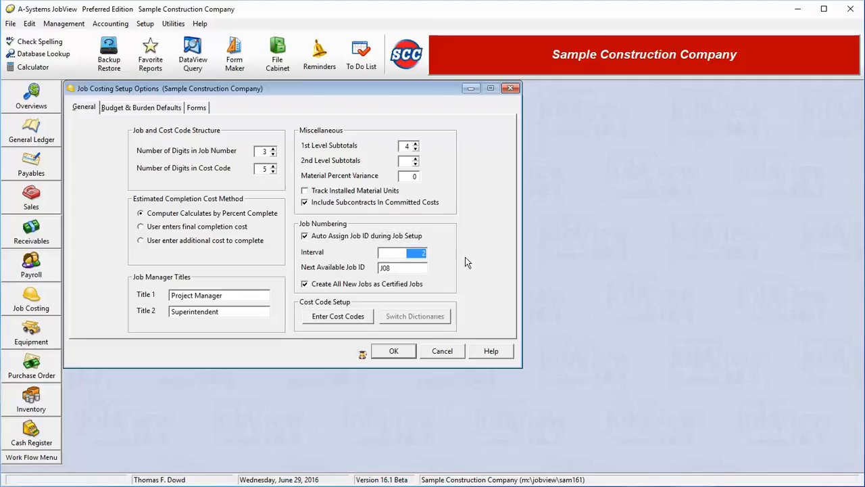
{"action": "type", "text": "10"}
{"action": "left_click_drag", "start_coordinate": [401, 269], "coordinate": [359, 273]}
{"action": "left_click", "coordinate": [377, 285]}
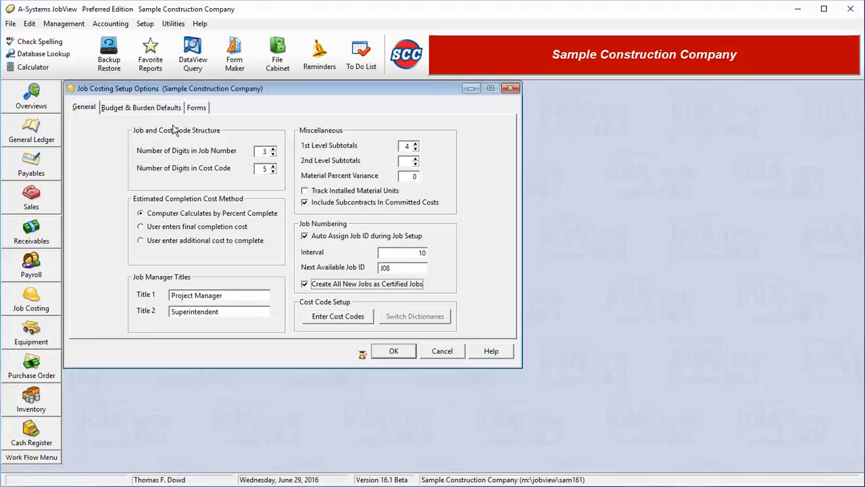
Review the default labor G/L accounts for open jobs, closed jobs and prior years in the budget and burden defaults
{"action": "left_click", "coordinate": [162, 108]}
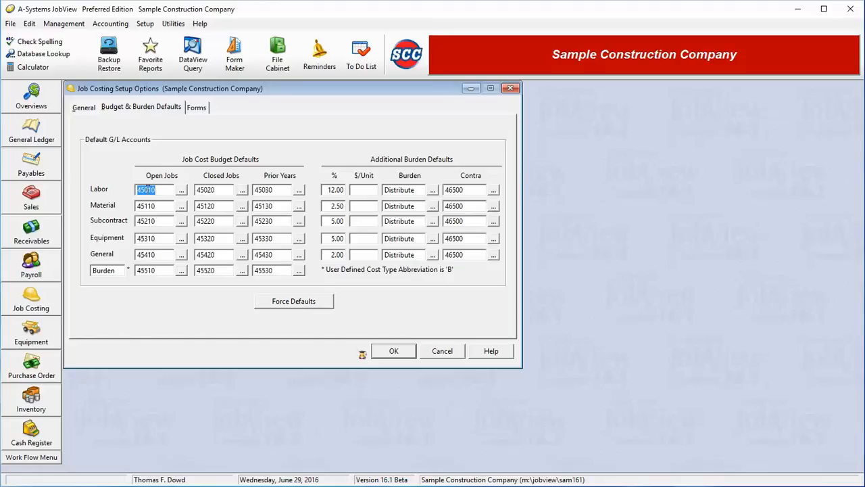
{"action": "left_click", "coordinate": [223, 193]}
{"action": "left_click", "coordinate": [256, 196]}
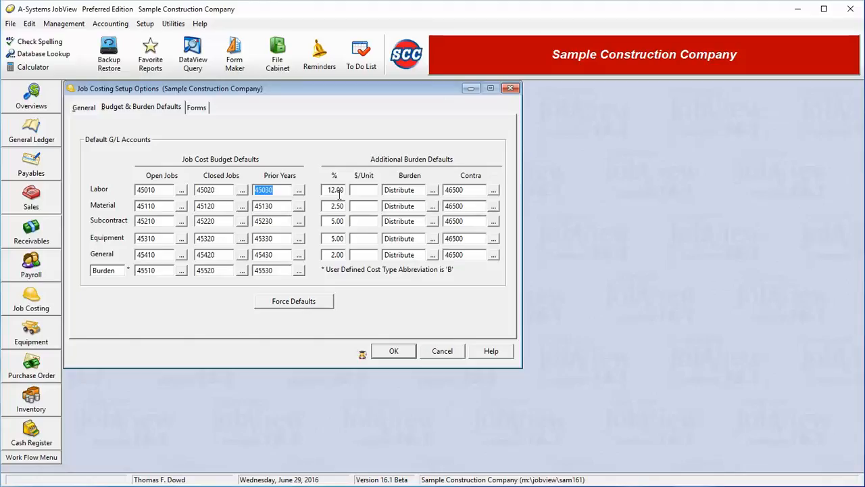
Set the additional burden percentage for Material to 12
{"action": "left_click", "coordinate": [331, 206]}
{"action": "type", "text": "12"}
{"action": "key", "text": "Tab"}
Examine the Job Cost Code and G/L Account distribution types for the labor burden, and cancel the accrual distribution setup
{"action": "left_click_drag", "start_coordinate": [474, 188], "coordinate": [440, 189]}
{"action": "left_click", "coordinate": [420, 189]}
{"action": "left_click_drag", "start_coordinate": [419, 189], "coordinate": [383, 190]}
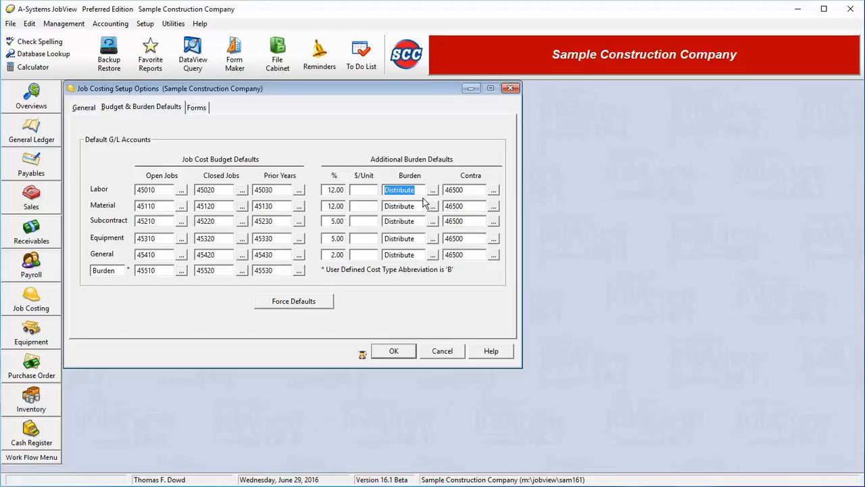
{"action": "left_click", "coordinate": [432, 191]}
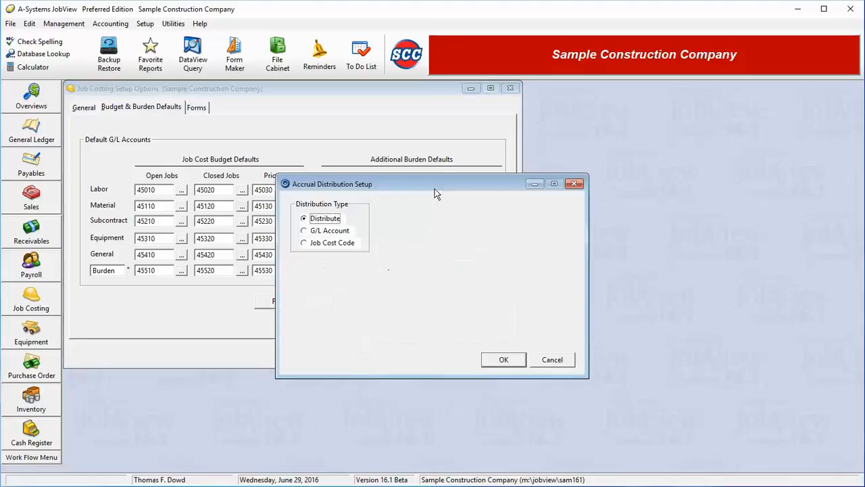
{"action": "left_click", "coordinate": [324, 244]}
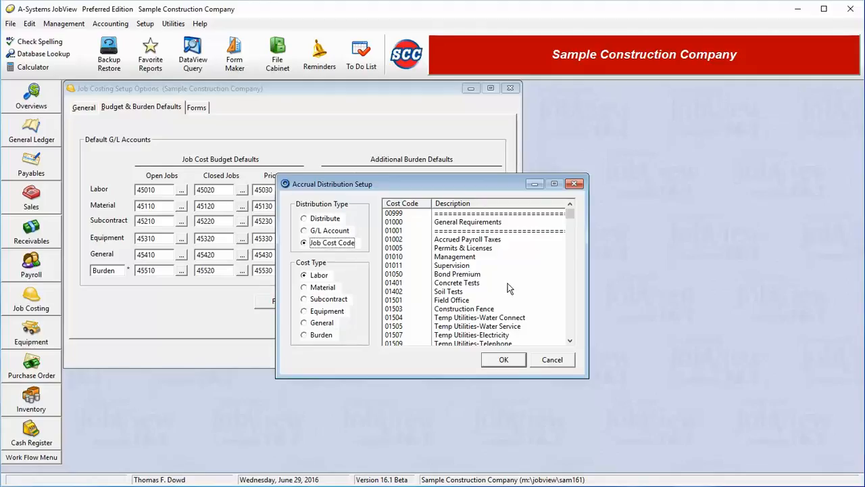
{"action": "scroll", "coordinate": [509, 289], "scroll_direction": "down", "scroll_amount": 6}
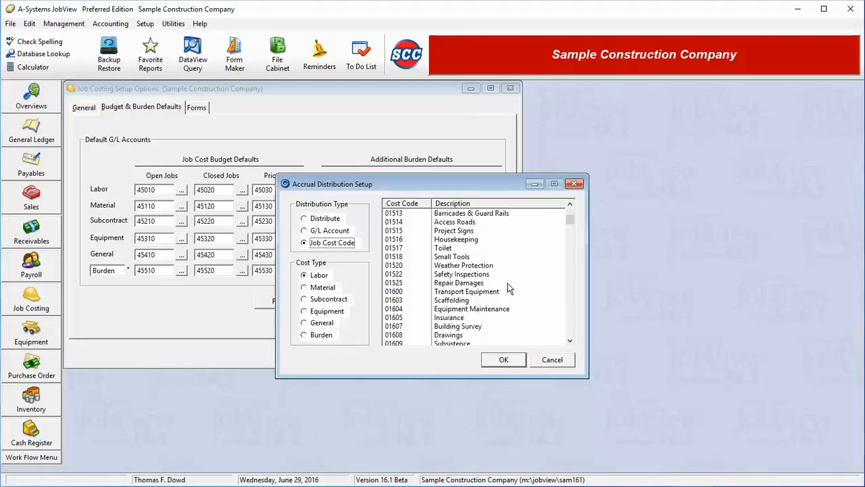
{"action": "scroll", "coordinate": [509, 289], "scroll_direction": "down", "scroll_amount": 1}
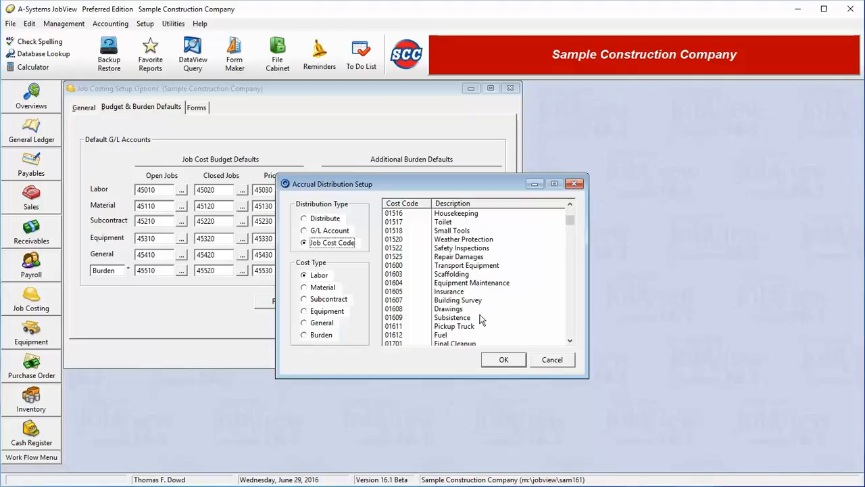
{"action": "left_click", "coordinate": [330, 232]}
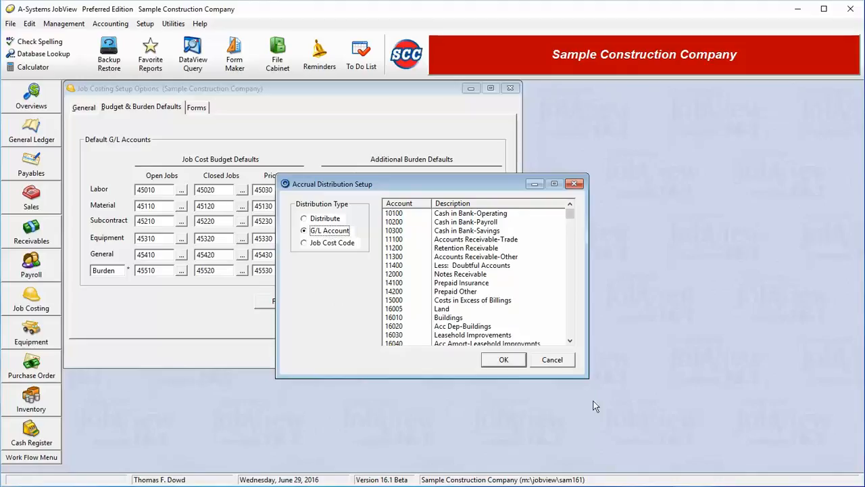
{"action": "left_click", "coordinate": [561, 363]}
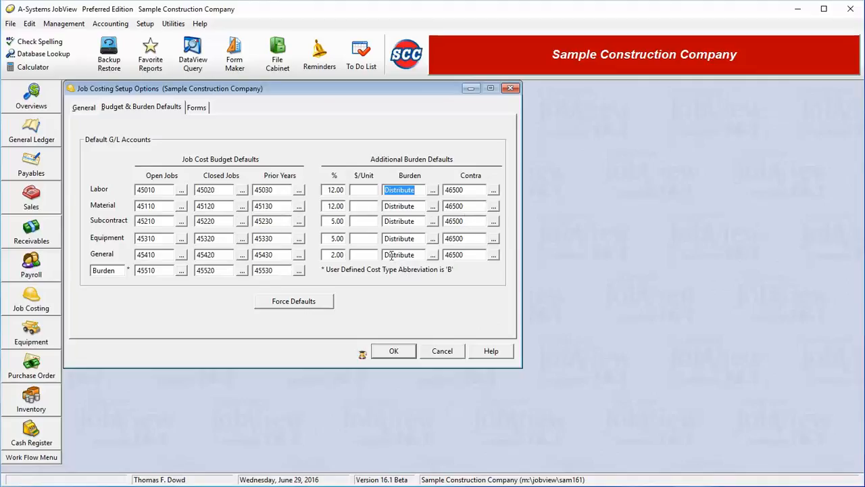
Start forcing the default accounts, and try the three Cost Code Dictionary options before clearing them again
{"action": "left_click", "coordinate": [296, 307]}
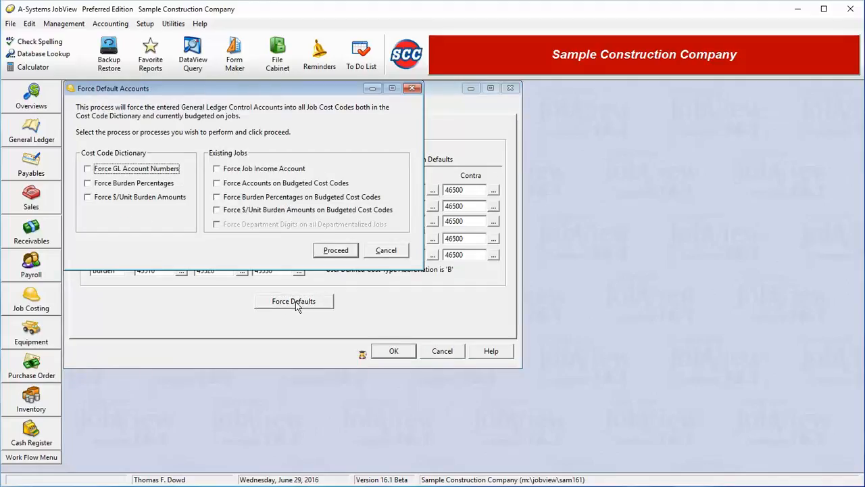
{"action": "left_click", "coordinate": [128, 170]}
{"action": "left_click", "coordinate": [125, 183]}
{"action": "left_click", "coordinate": [122, 198]}
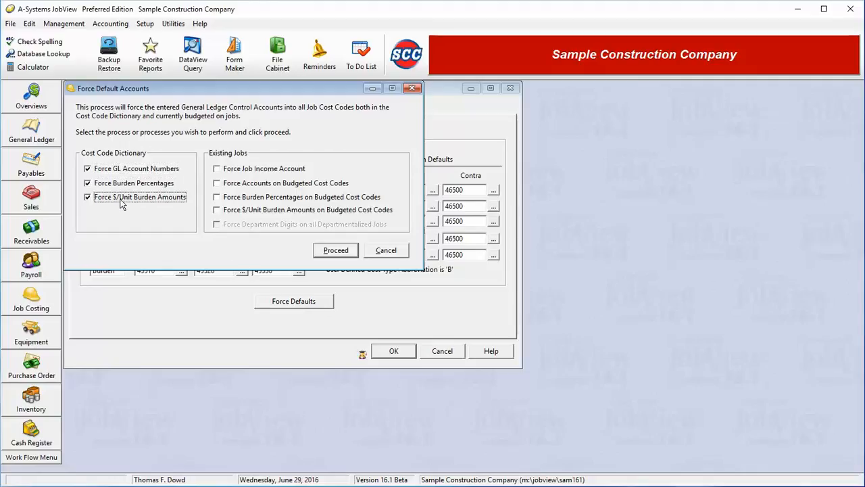
{"action": "left_click", "coordinate": [122, 198]}
{"action": "left_click", "coordinate": [126, 183]}
{"action": "left_click", "coordinate": [128, 171]}
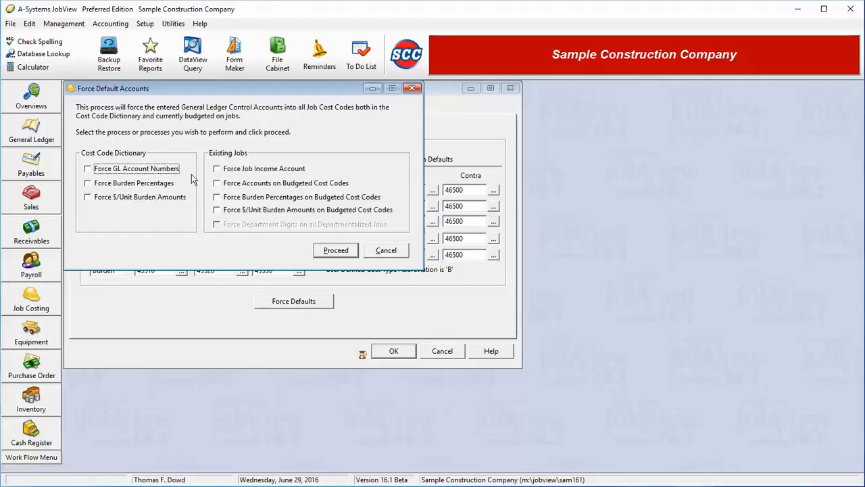
Try the four available Existing Jobs force options, clear them again and cancel forcing the default accounts
{"action": "left_click", "coordinate": [242, 171]}
{"action": "left_click", "coordinate": [238, 184]}
{"action": "left_click", "coordinate": [235, 198]}
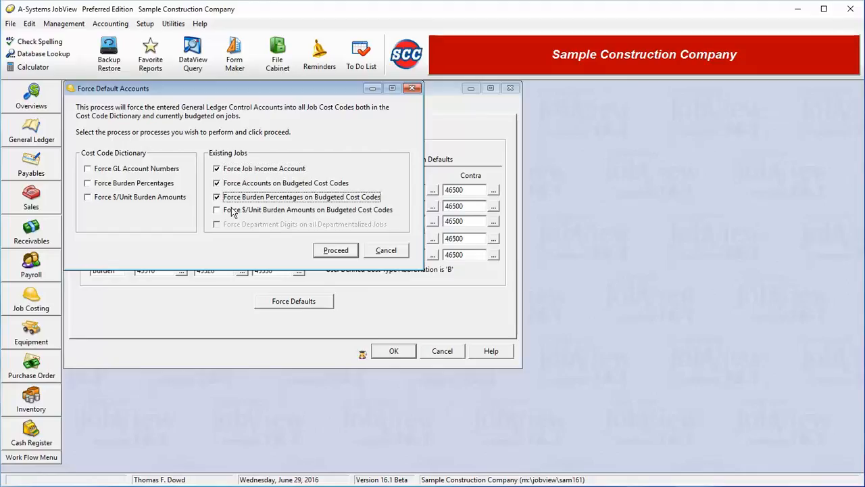
{"action": "left_click", "coordinate": [232, 209]}
{"action": "left_click", "coordinate": [232, 209]}
{"action": "left_click", "coordinate": [234, 198]}
{"action": "left_click", "coordinate": [236, 183]}
{"action": "left_click", "coordinate": [238, 169]}
{"action": "left_click", "coordinate": [388, 251]}
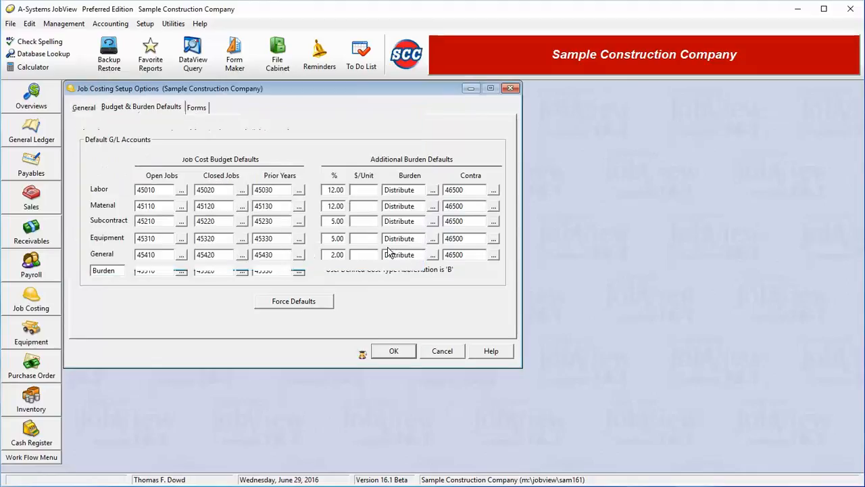
Try the FormMaker type for the subcontract form, browsing its report files without choosing one, and return the form type to Standard
{"action": "left_click", "coordinate": [199, 109]}
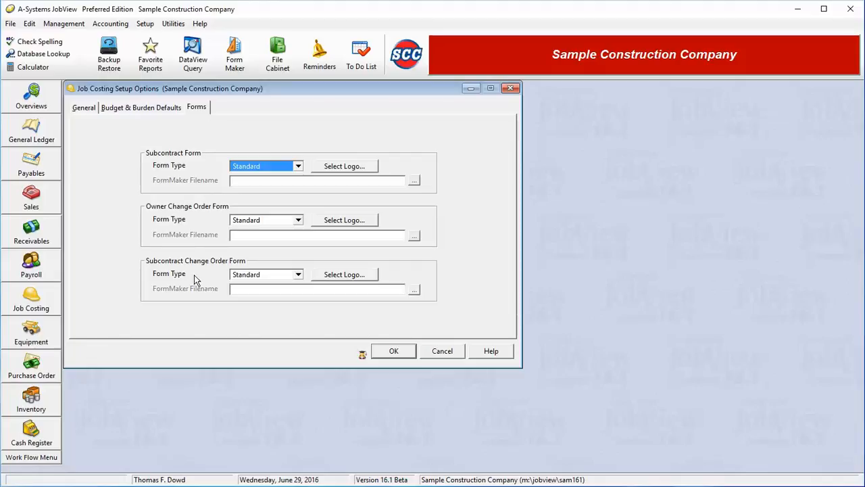
{"action": "left_click", "coordinate": [298, 167]}
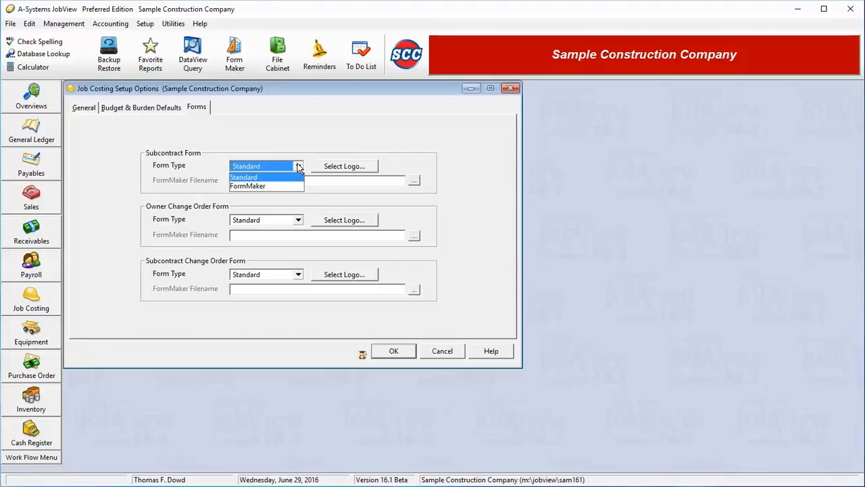
{"action": "left_click", "coordinate": [271, 186]}
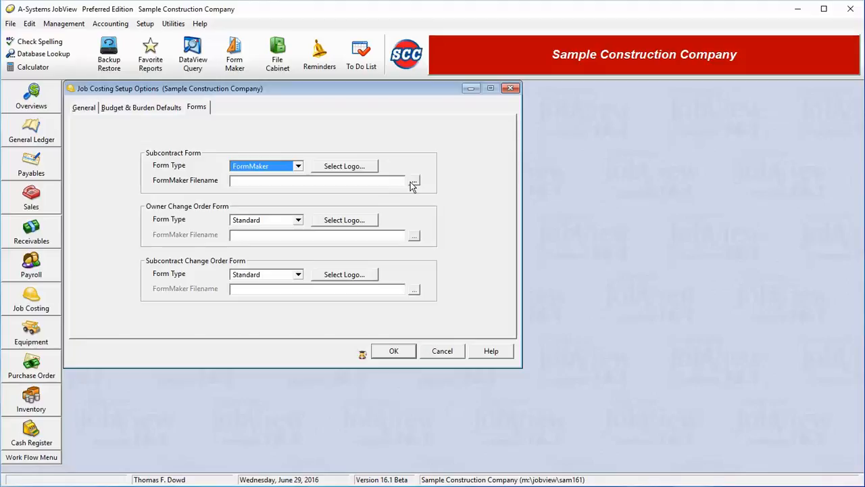
{"action": "left_click", "coordinate": [413, 182]}
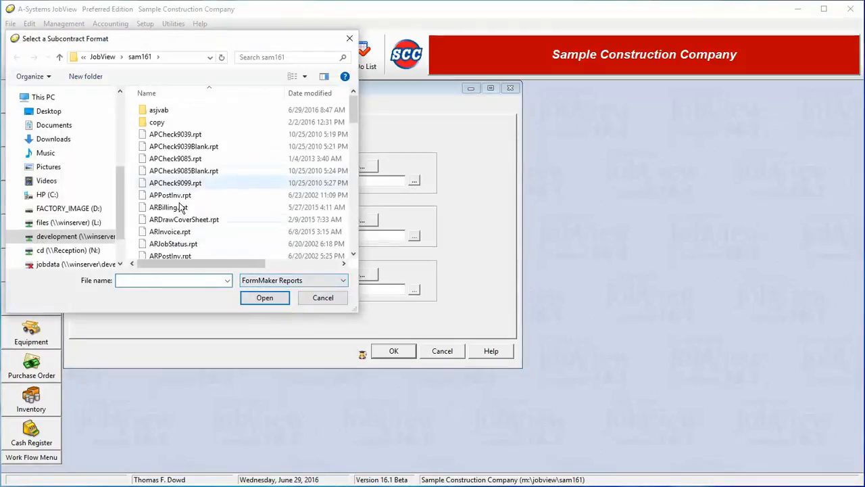
{"action": "left_click", "coordinate": [326, 298]}
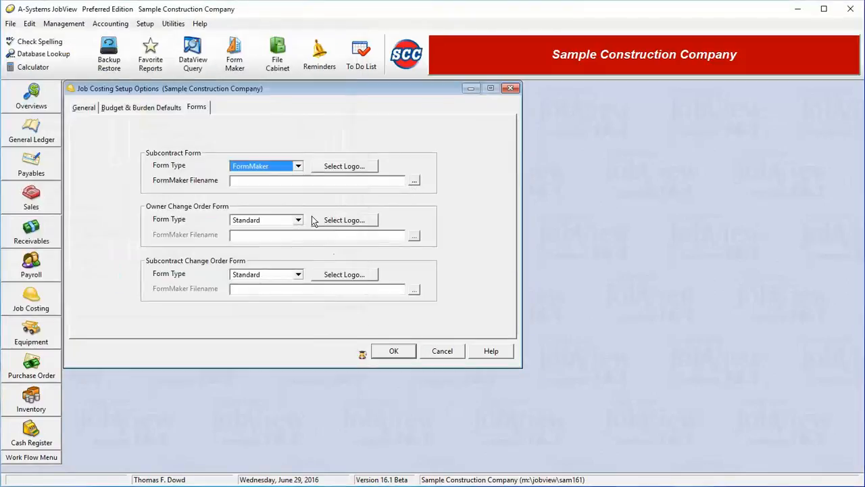
{"action": "left_click", "coordinate": [298, 167]}
{"action": "left_click", "coordinate": [270, 175]}
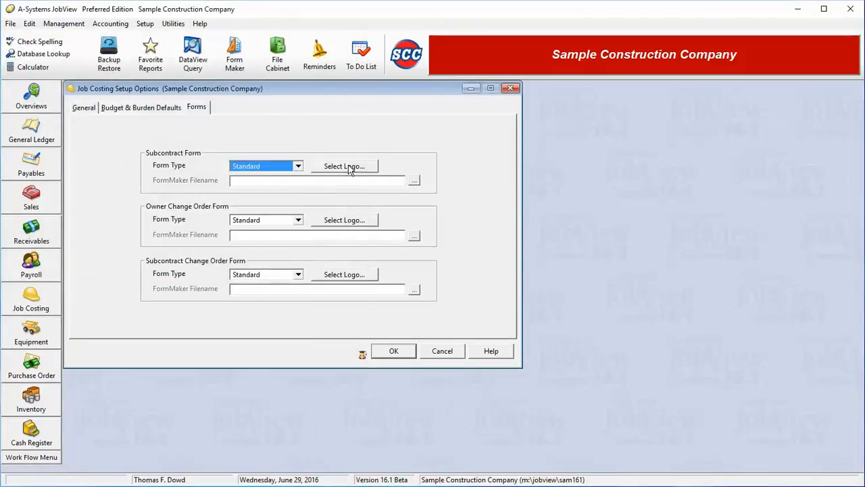